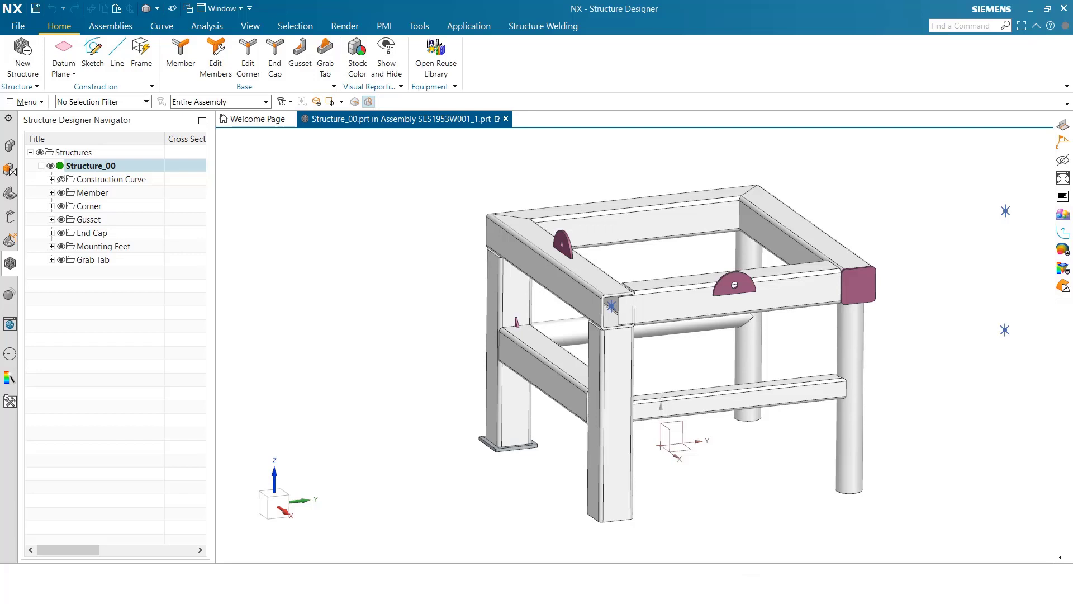
- Start a new welding joint with the joint type set to Inferred
left_click(541, 28)
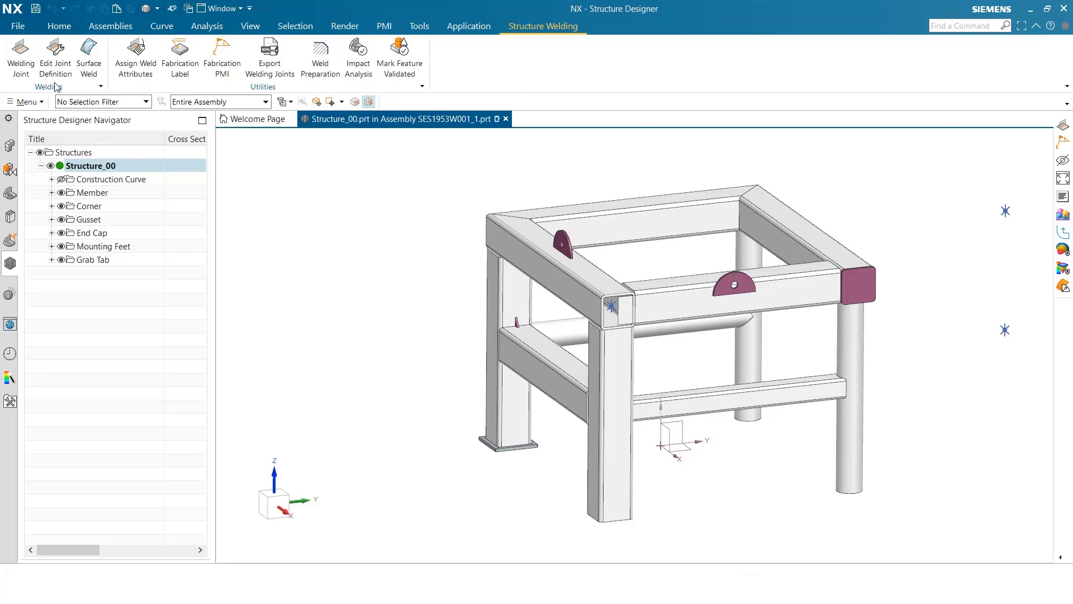
left_click(20, 68)
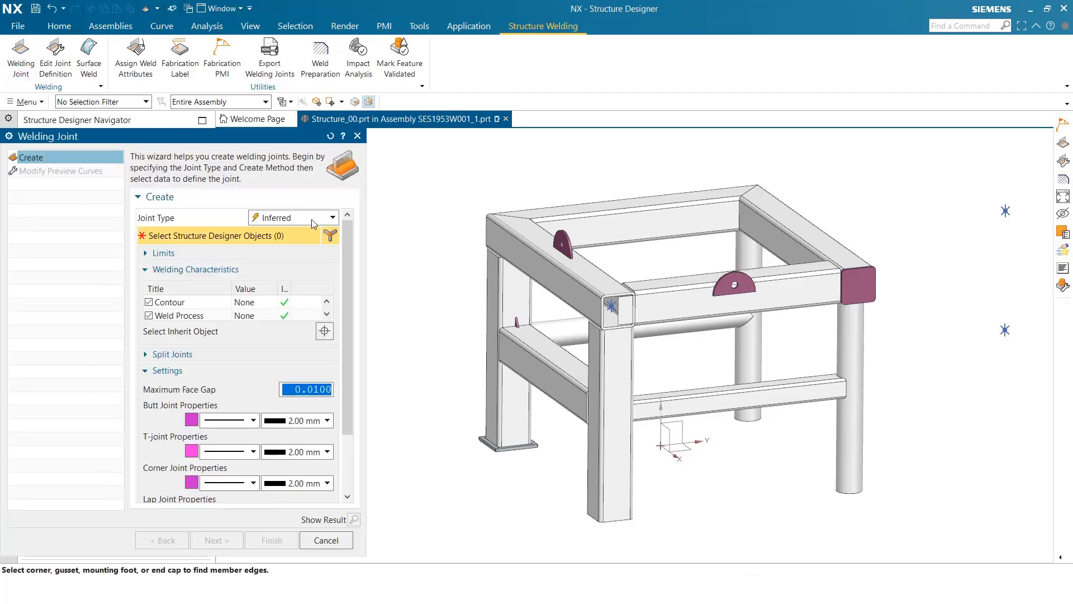
left_click(332, 217)
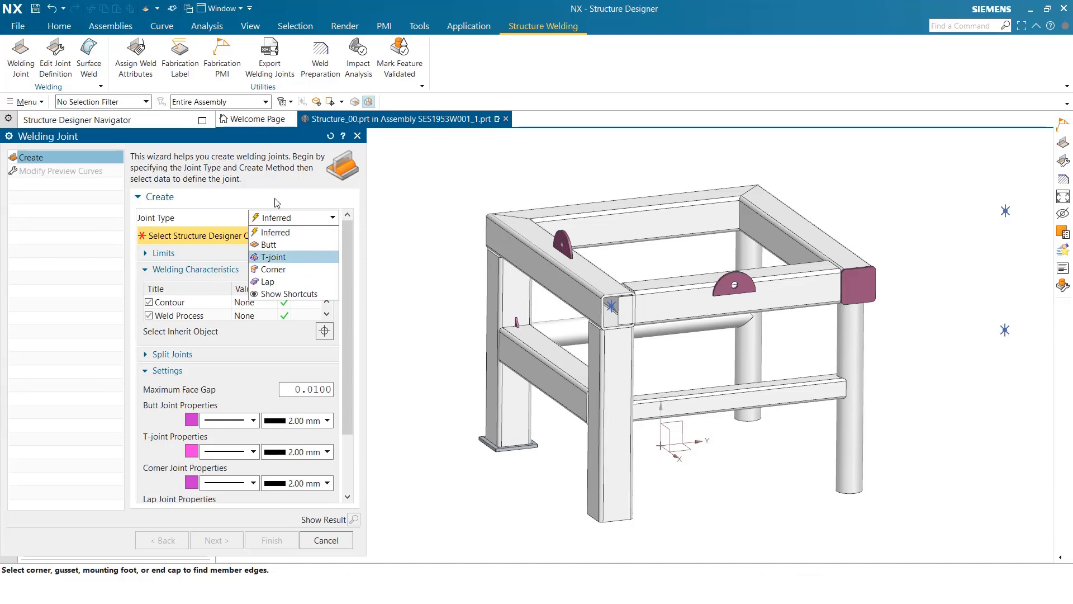
left_click(279, 234)
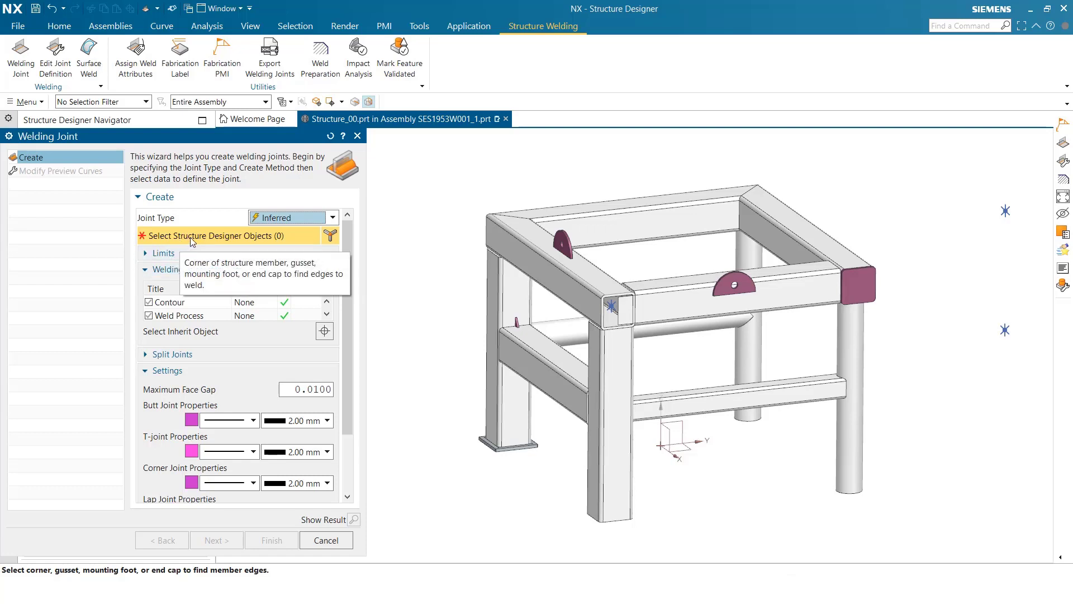
- Set the model's rendering style to Partially Shaded so the structure's corner points can be selected
right_click(436, 203)
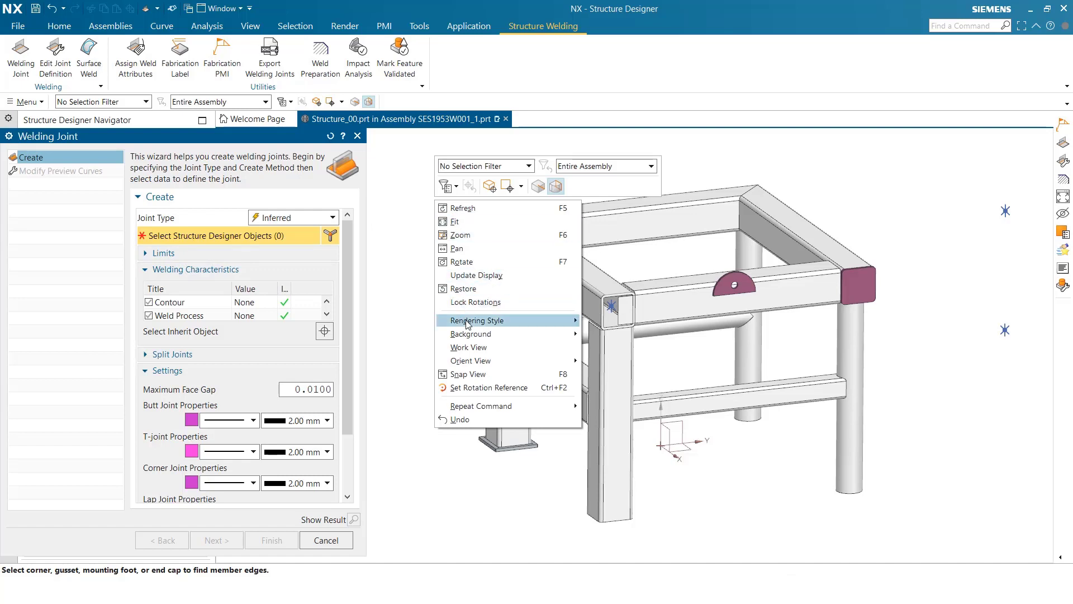
mouse_move(475, 324)
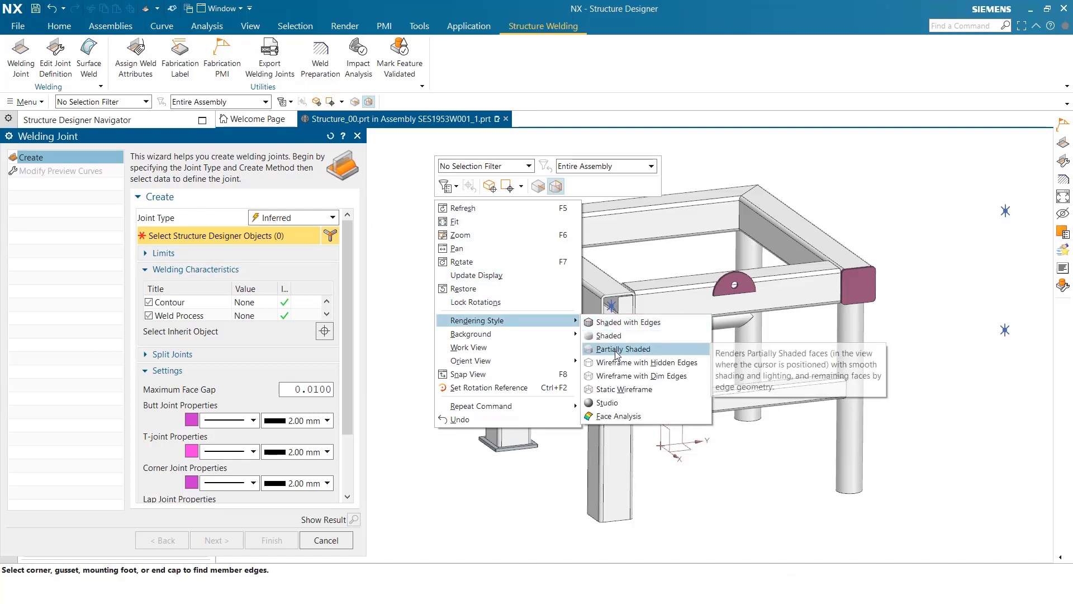
left_click(615, 347)
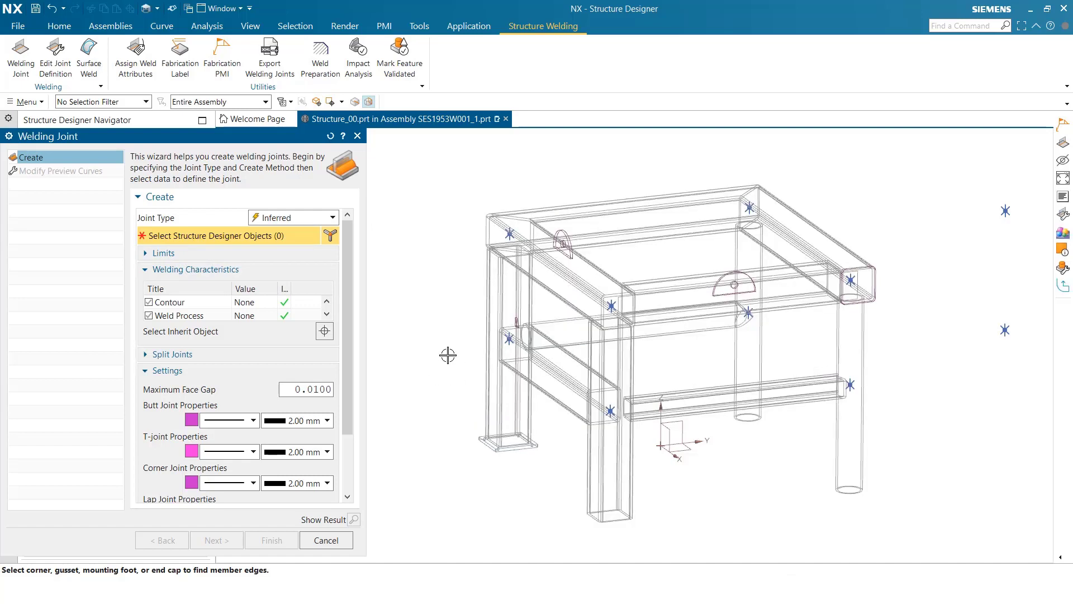
- Create inferred welding joints at the upper and lower corners of the two square-tube legs
left_click(510, 236)
left_click(611, 305)
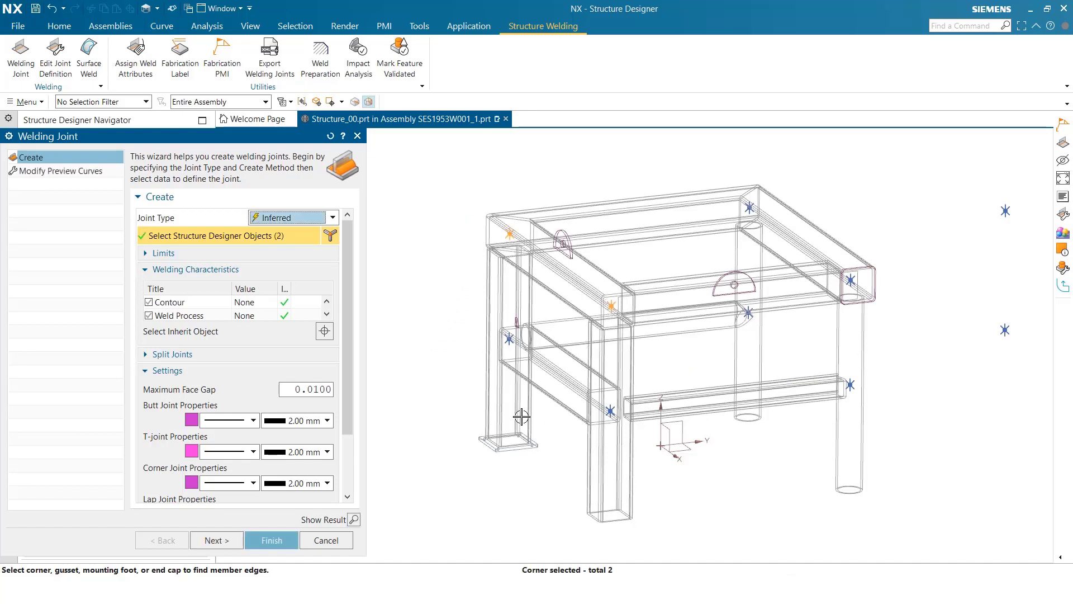
left_click(509, 339)
left_click(612, 414)
left_click(278, 542)
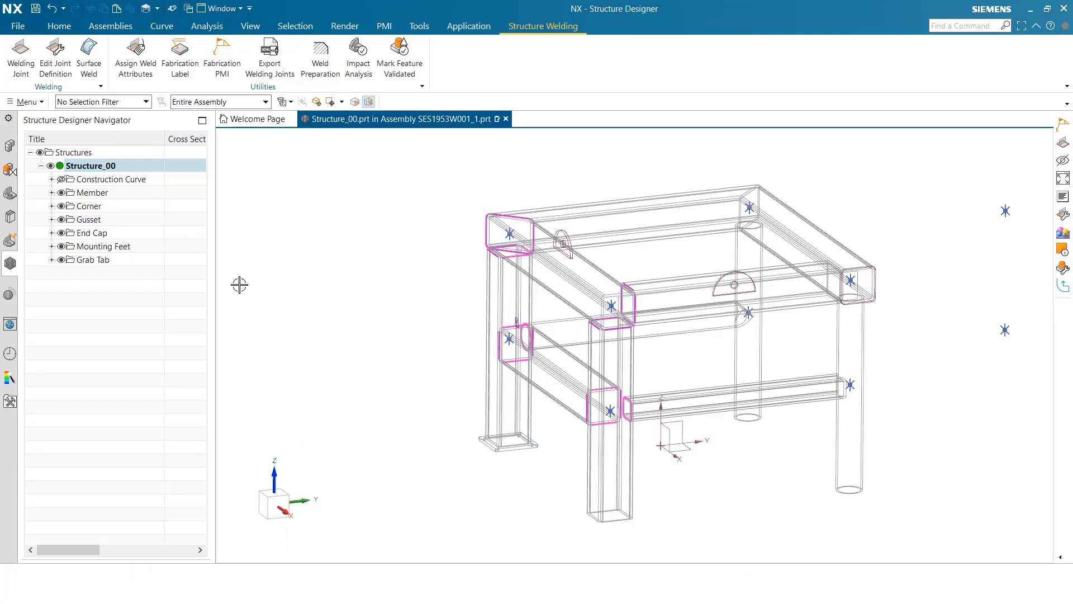
- Examine the attributes of welding joint Structure_00_4 in its properties and close them without changes
left_click(9, 194)
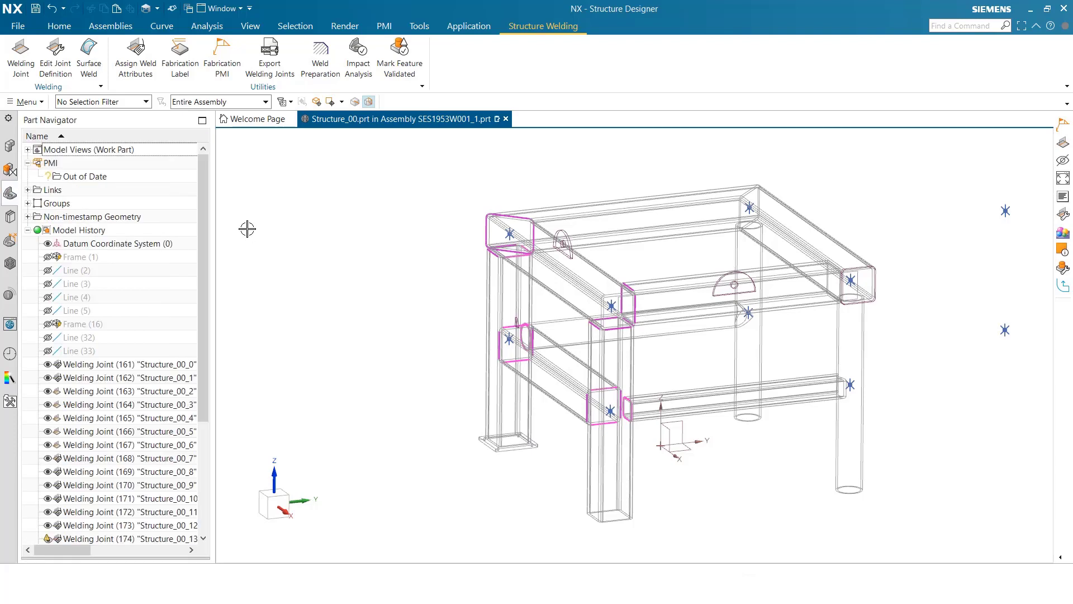
left_click_drag(200, 235, 204, 367)
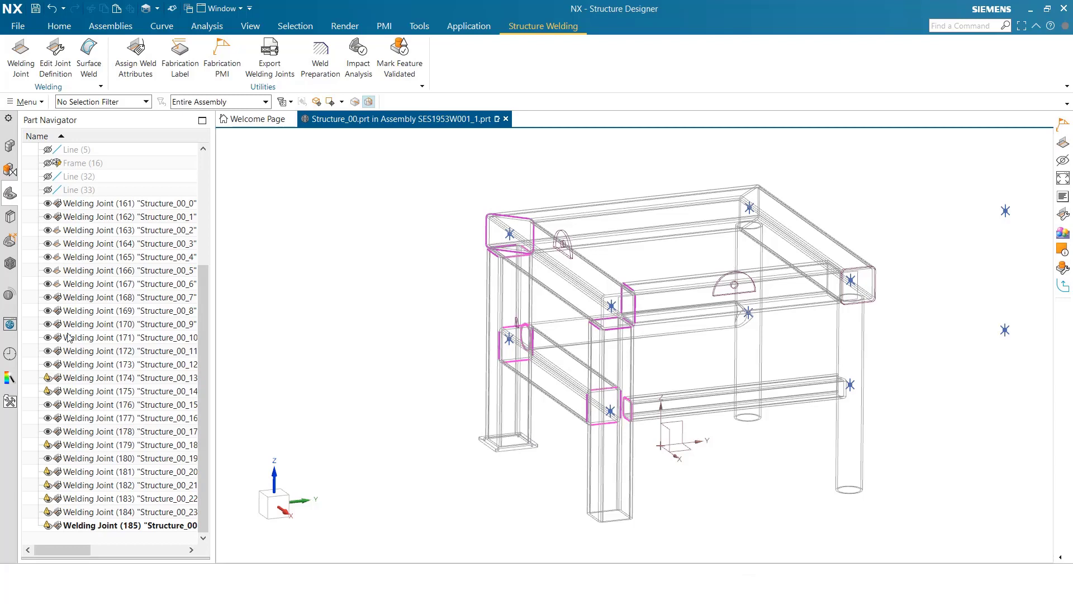
right_click(98, 259)
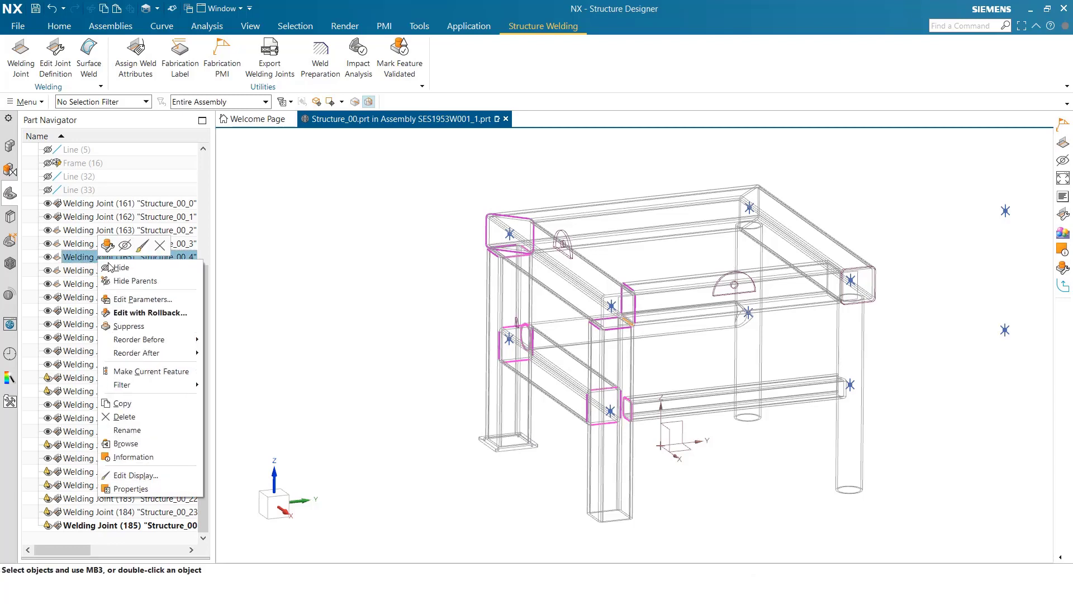
left_click(141, 490)
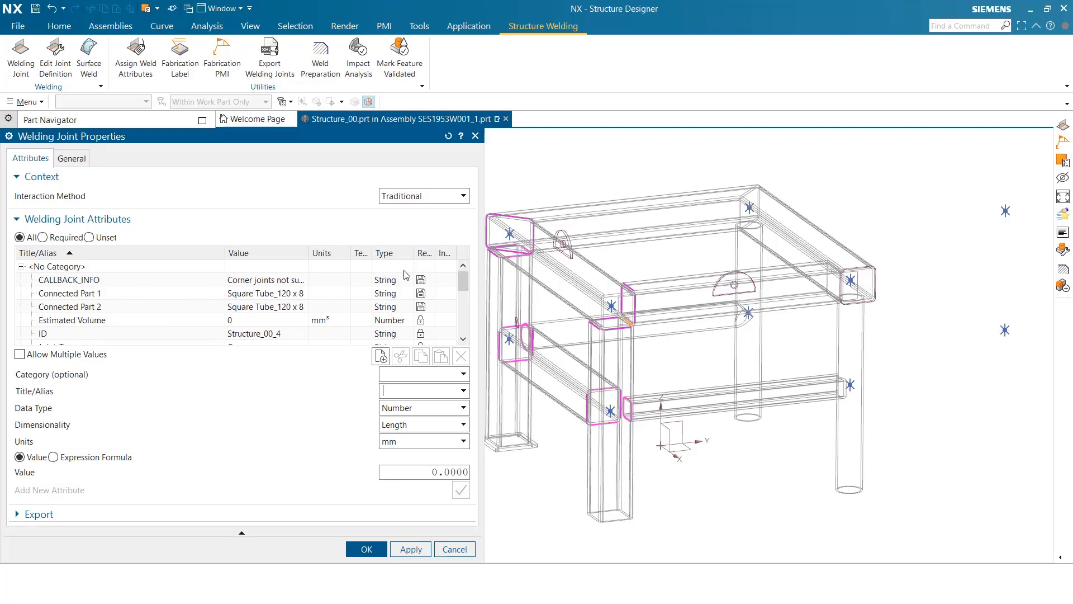
mouse_move(462, 284)
left_mouse_down()
mouse_move(455, 329)
mouse_move(457, 283)
left_mouse_up()
left_click(455, 550)
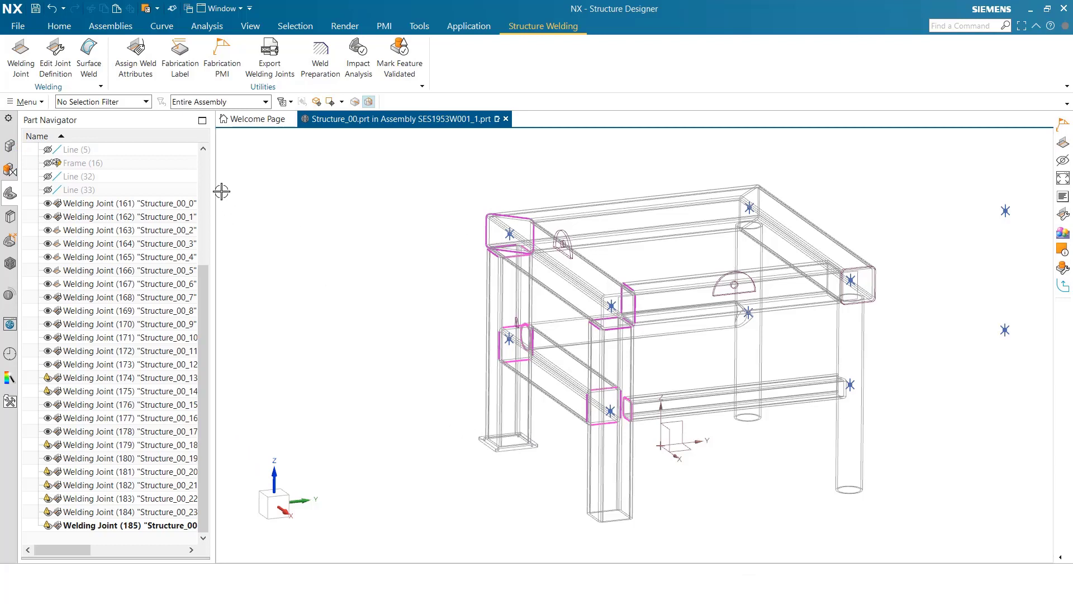
- Add a Fabrication PMI weld symbol to the top mitre joint at the upper rear square-tube corner and place it outside the frame
left_click(222, 55)
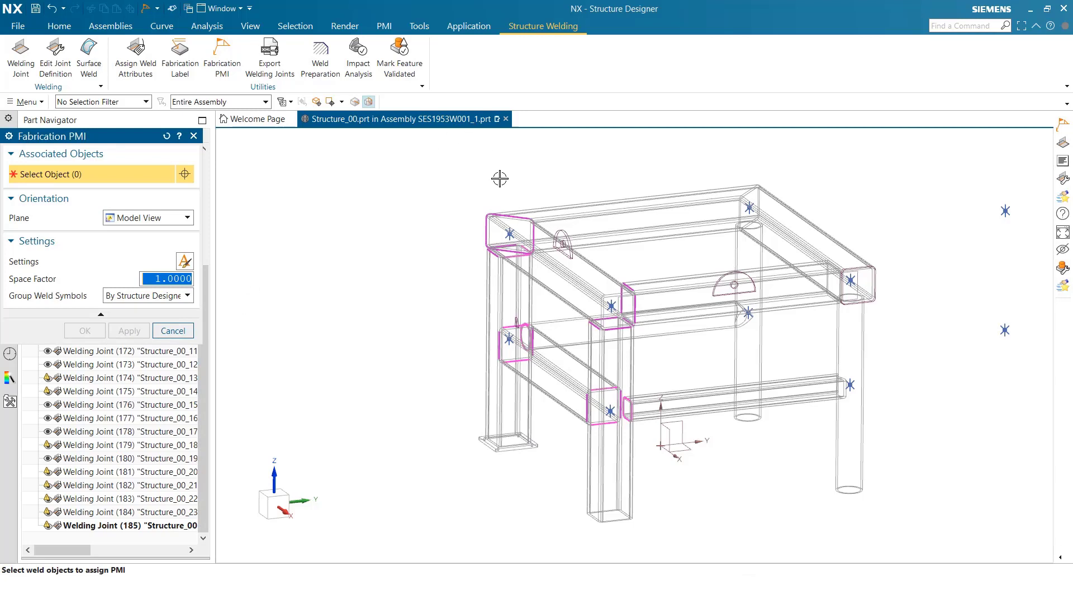
left_click(515, 216)
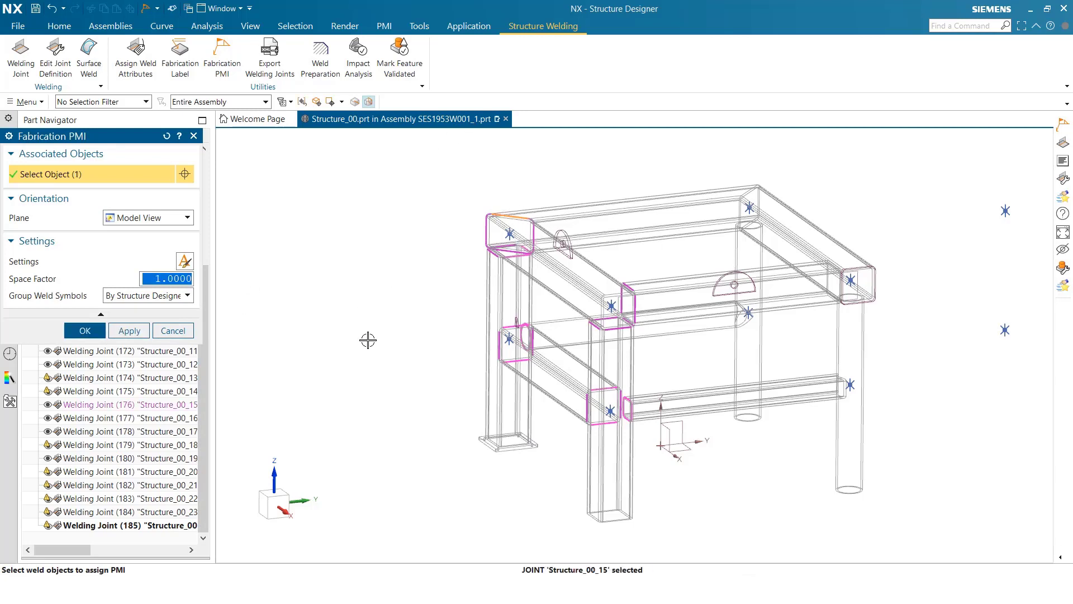
left_click(89, 331)
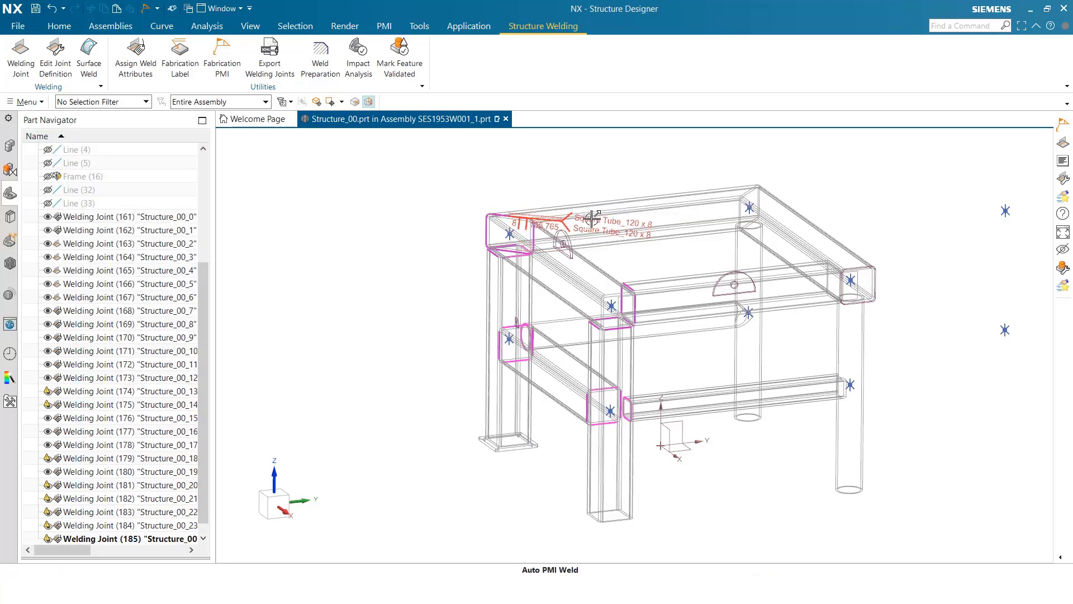
left_click_drag(593, 218, 438, 185)
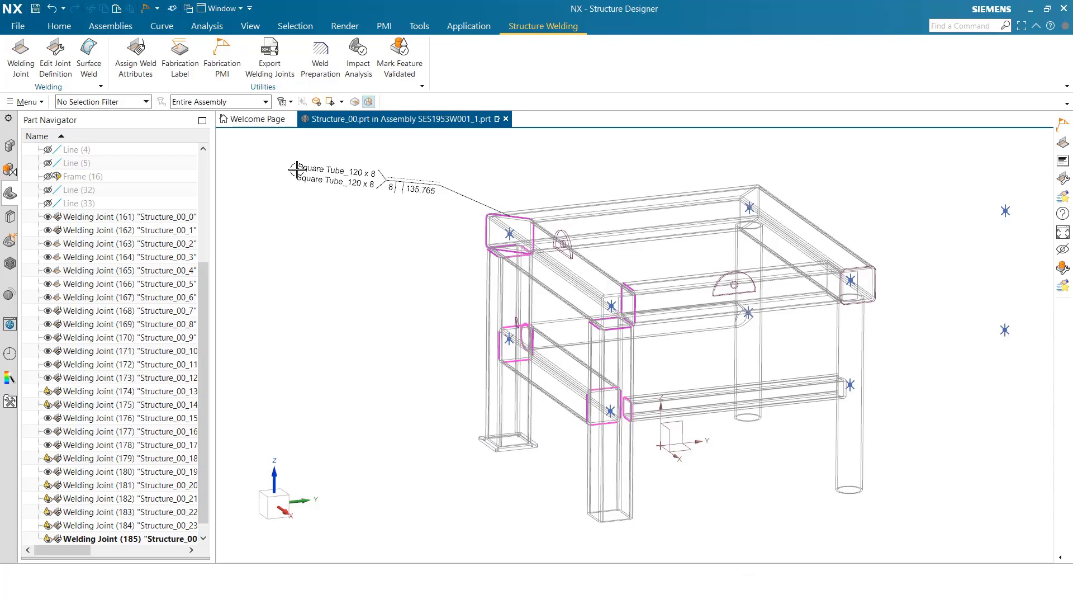
- Add Fabrication PMI to the upper front corner welds, grouped By Structure Designer Objects, and place the symbol outside the frame beside the first one
left_click(229, 65)
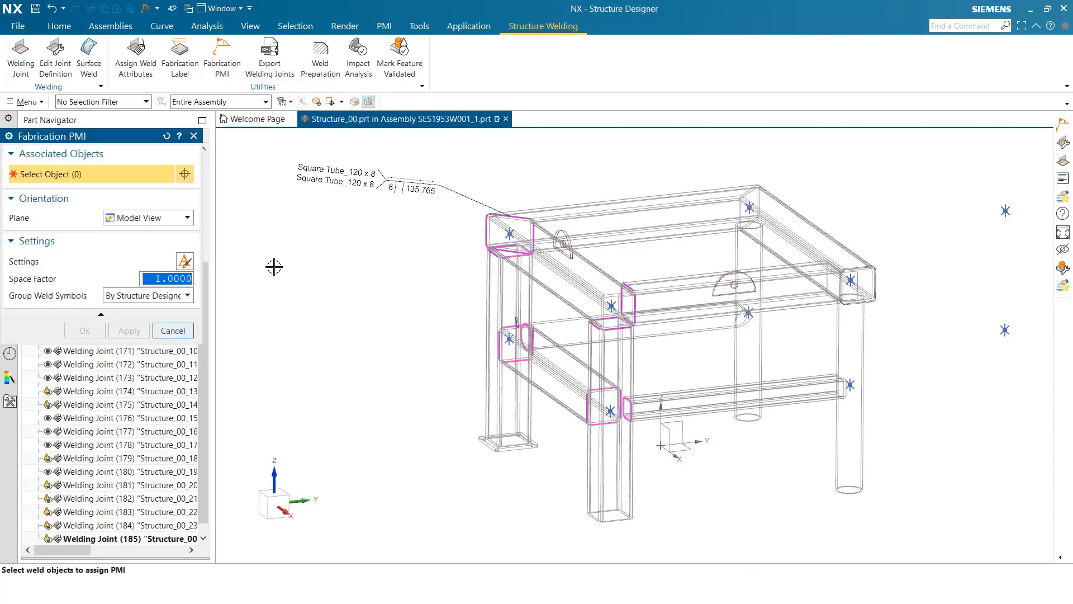
left_click(188, 296)
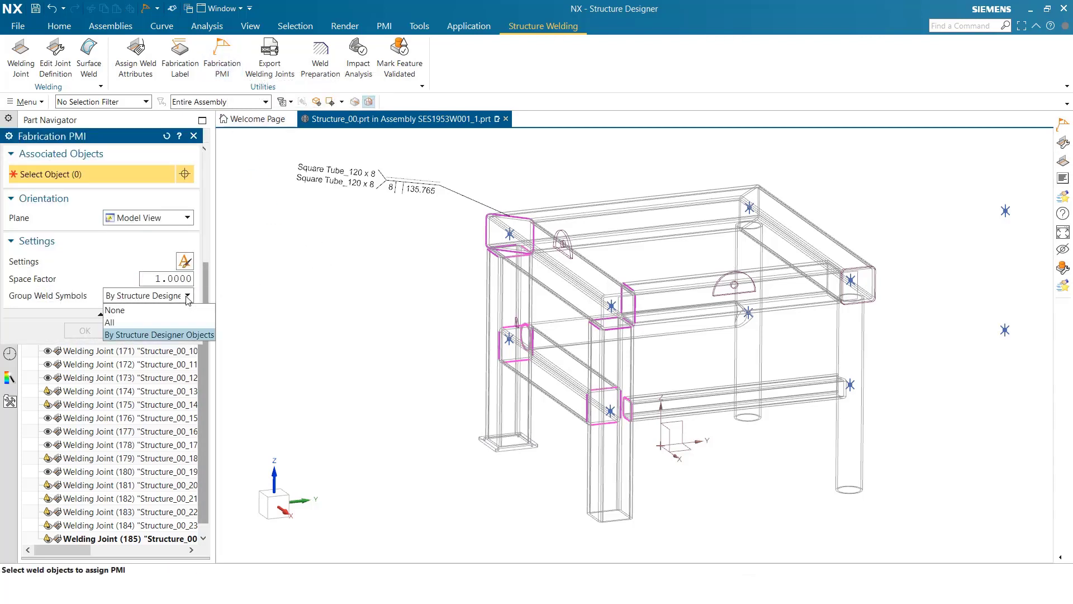
left_click(130, 336)
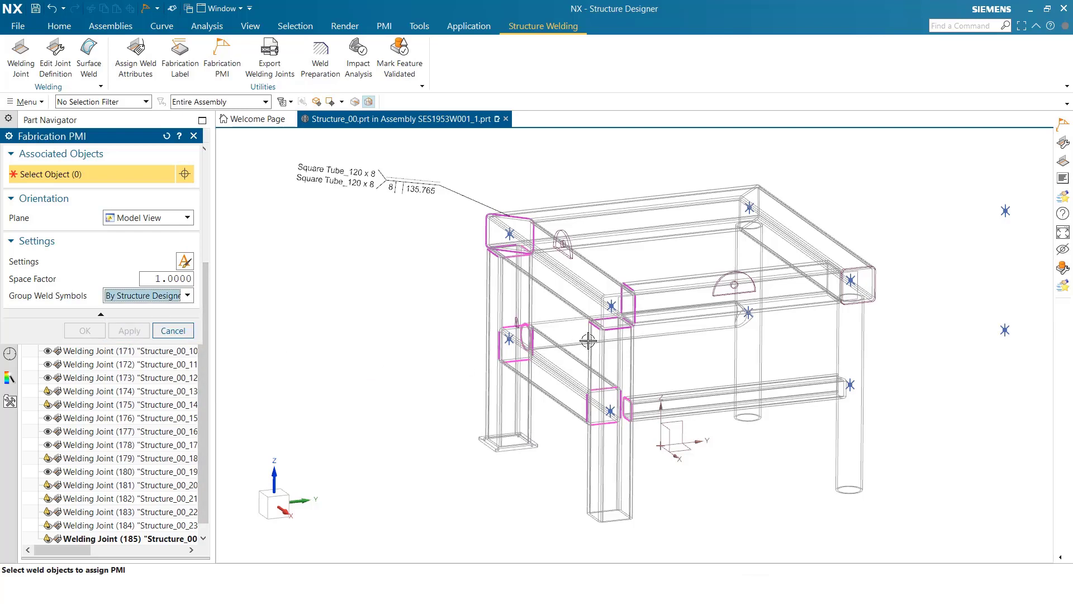
left_click_drag(573, 343, 666, 274)
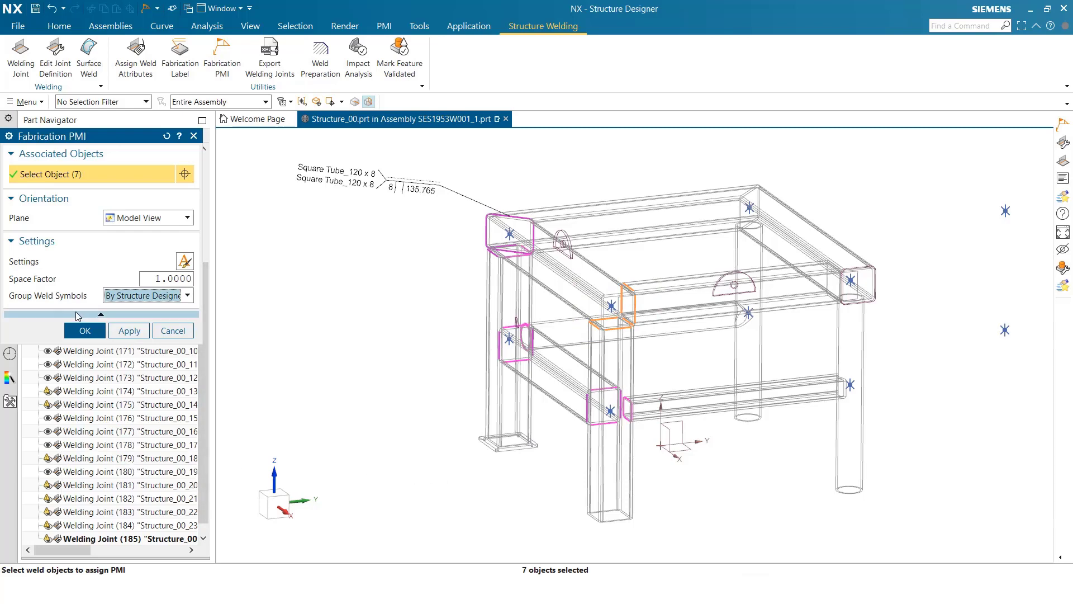
left_click(82, 331)
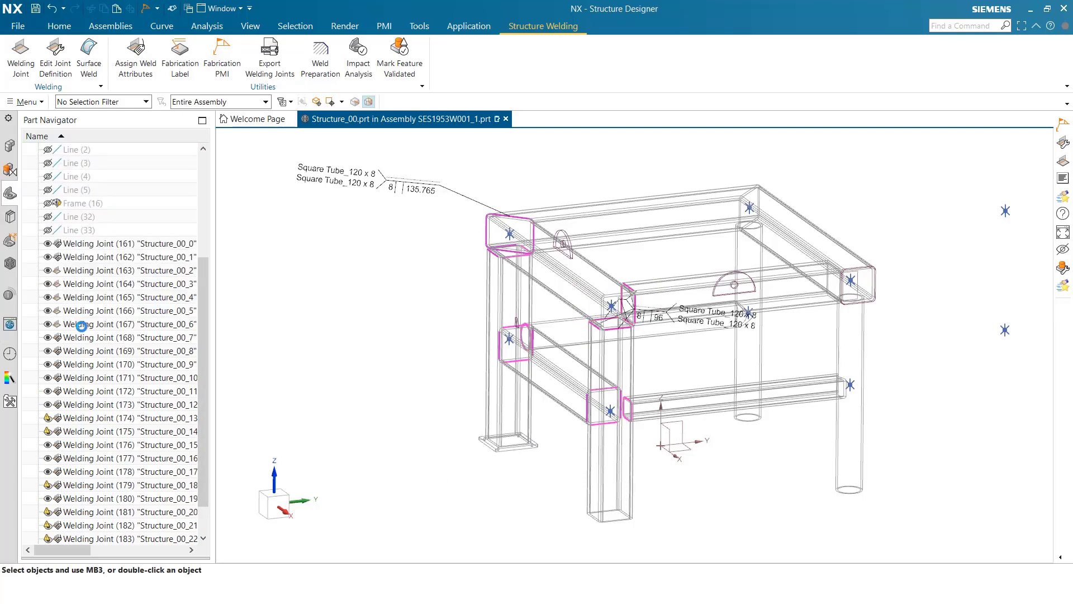
left_click_drag(697, 334, 414, 303)
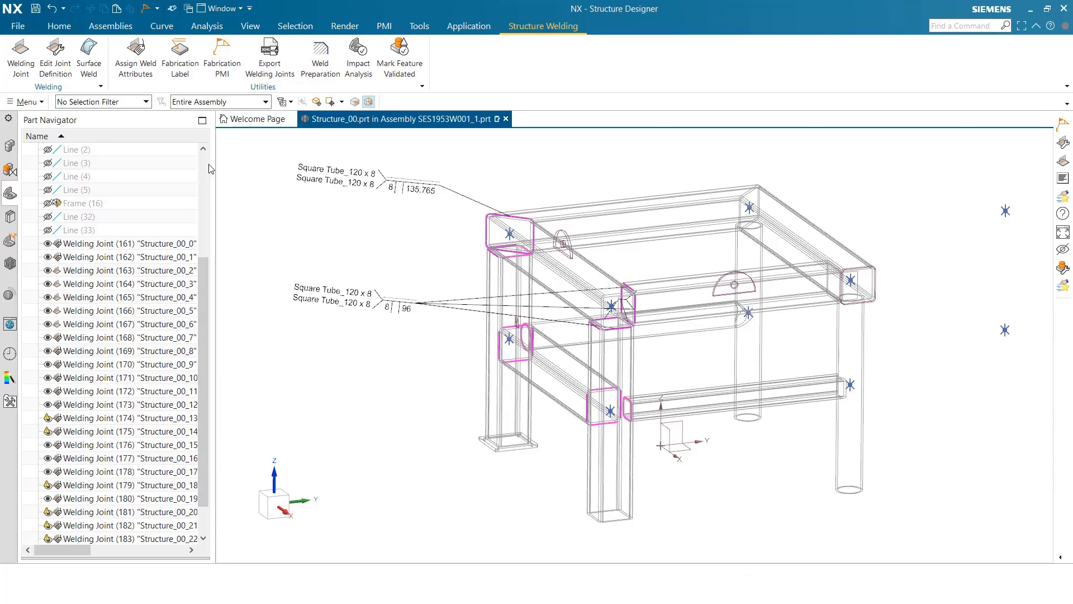
- Add Fabrication PMI to the lower front corner welds and spread the overlapping weld symbols out around the frame
left_click(235, 71)
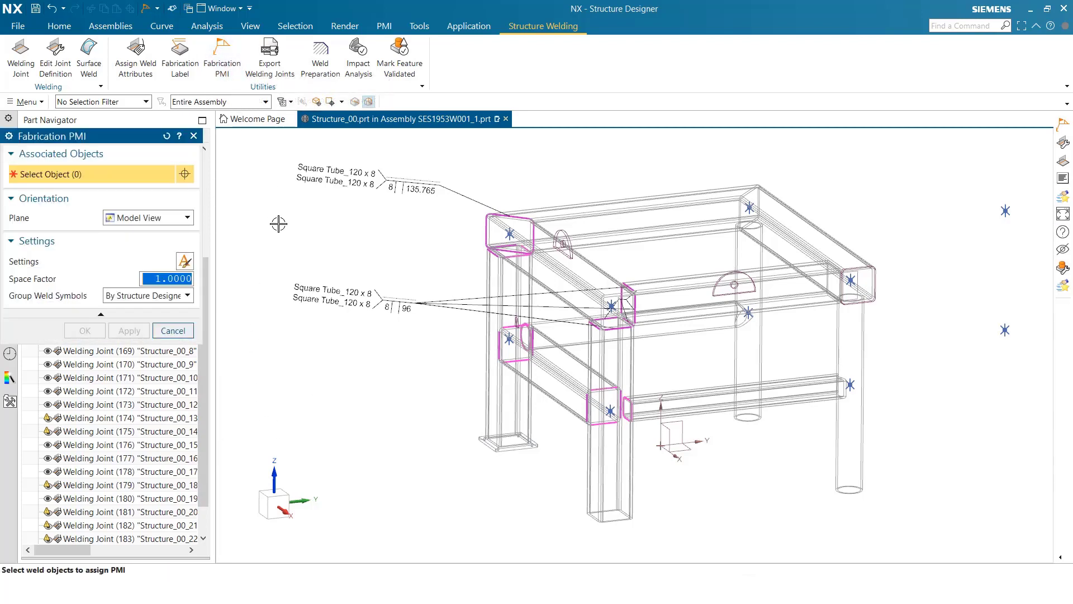
left_click_drag(548, 451, 678, 369)
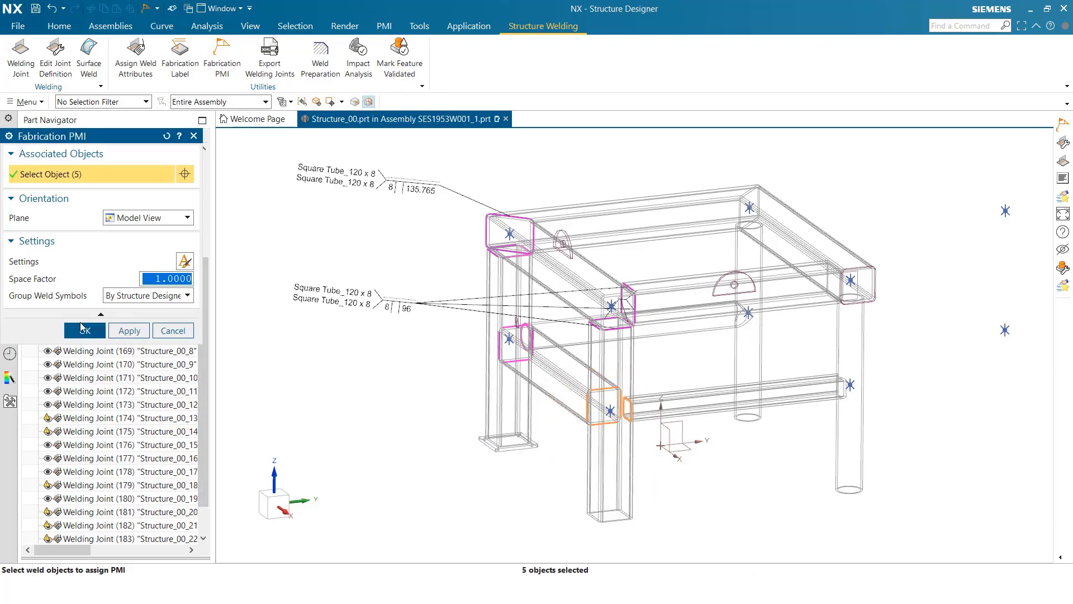
left_click(83, 331)
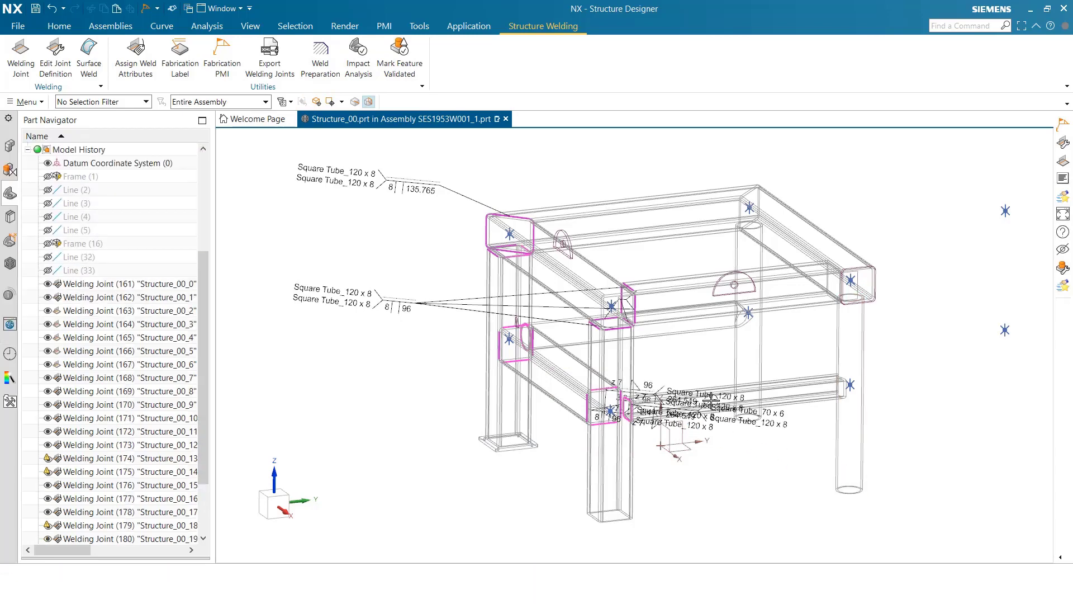
left_click_drag(699, 398, 363, 404)
left_click_drag(677, 416, 726, 486)
left_click_drag(709, 417, 464, 517)
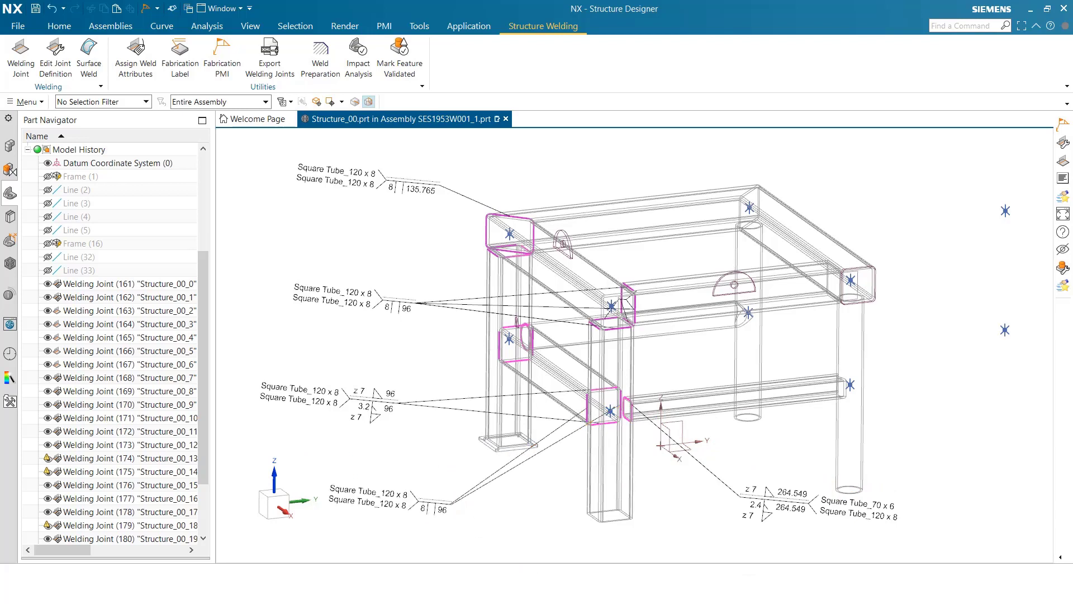